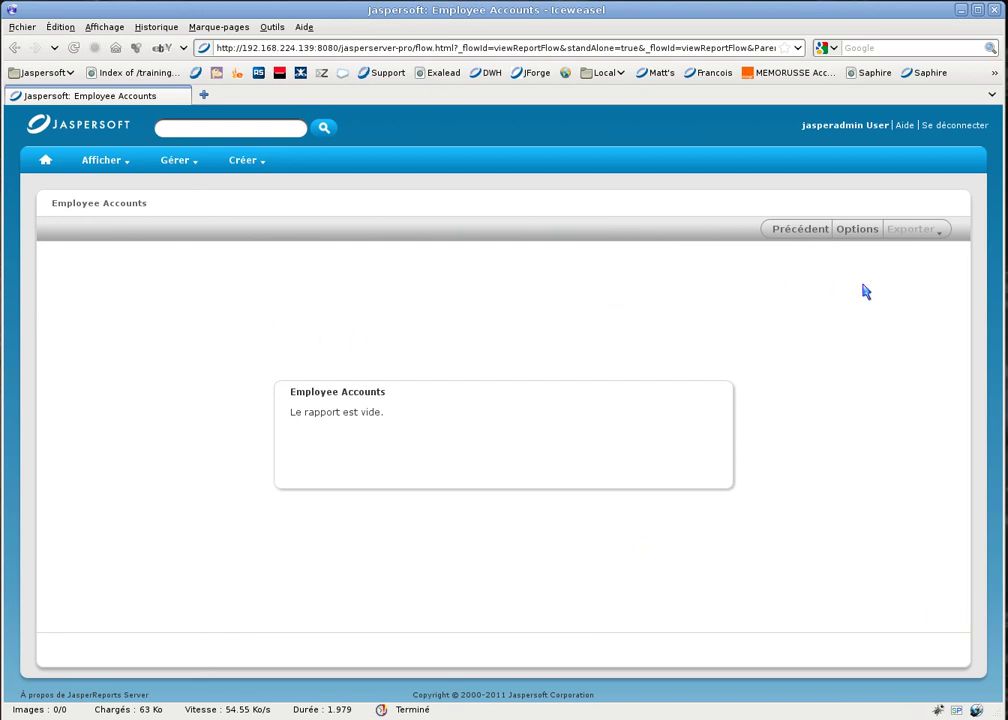
Change the Employee input control of the Employee Accounts report to a different employee and run the report
click(857, 231)
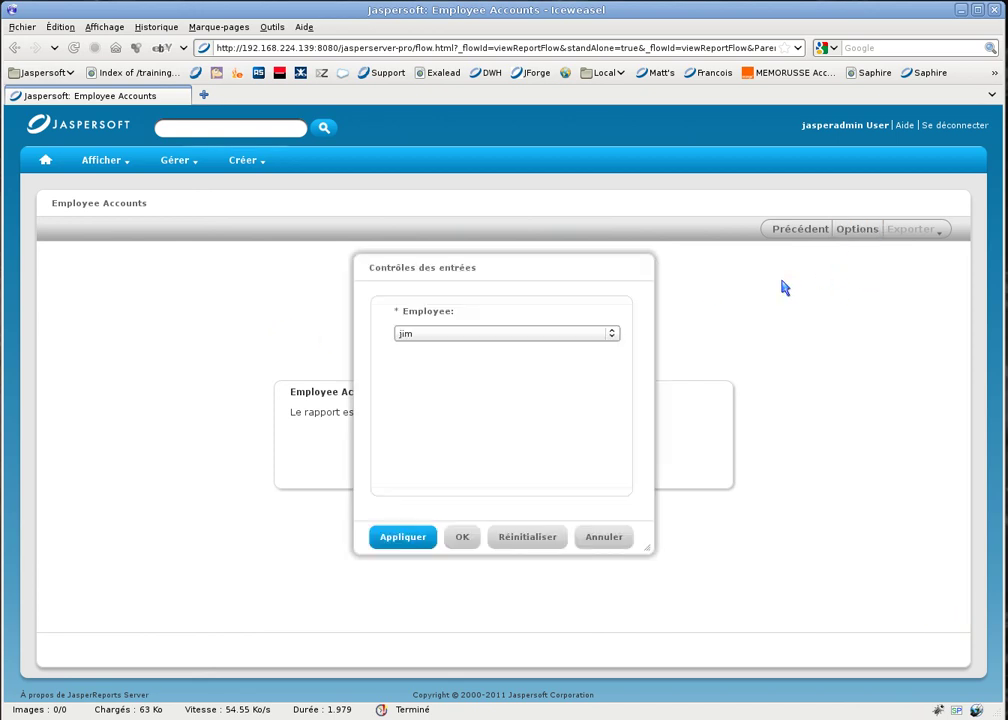
click(528, 340)
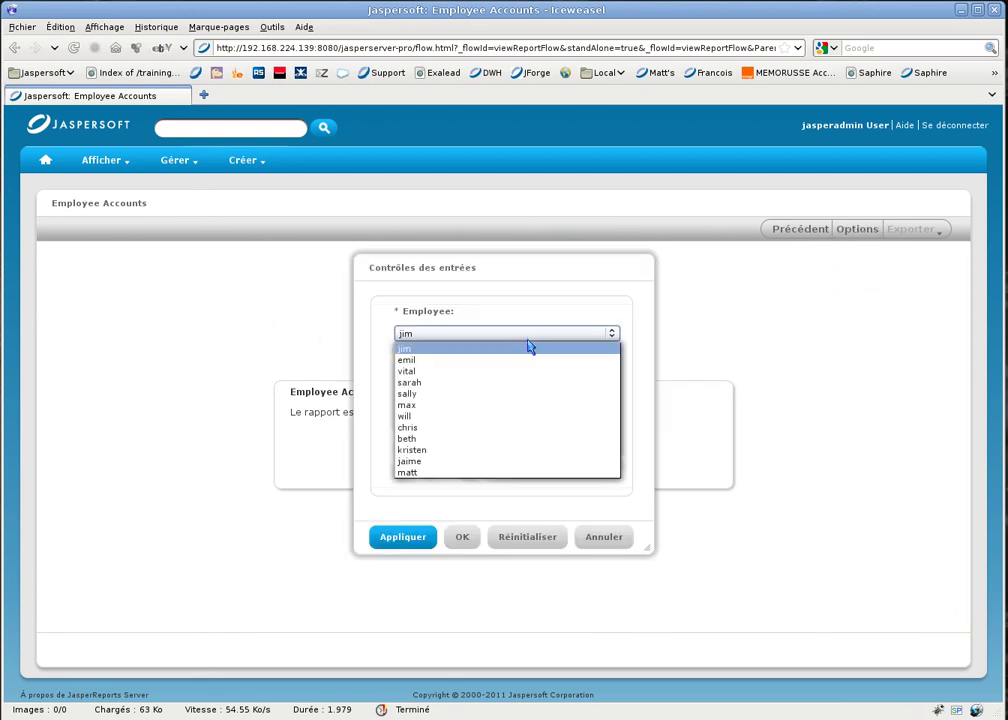
click(475, 388)
click(463, 538)
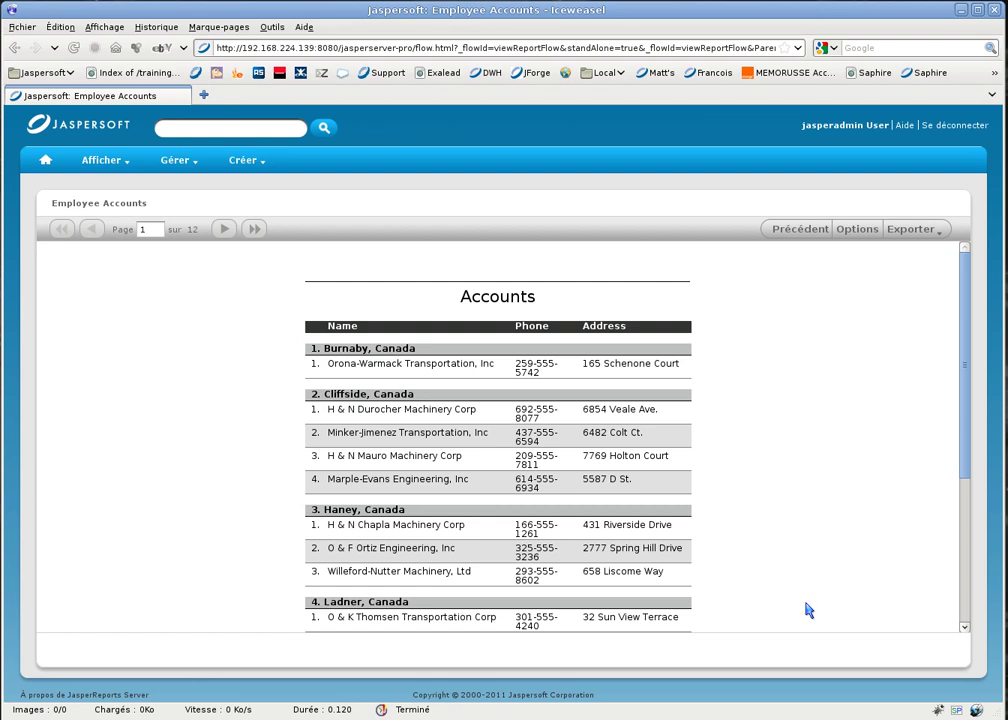
Return to the repository and begin planning a new scheduled job for the Employee Accounts report
click(799, 230)
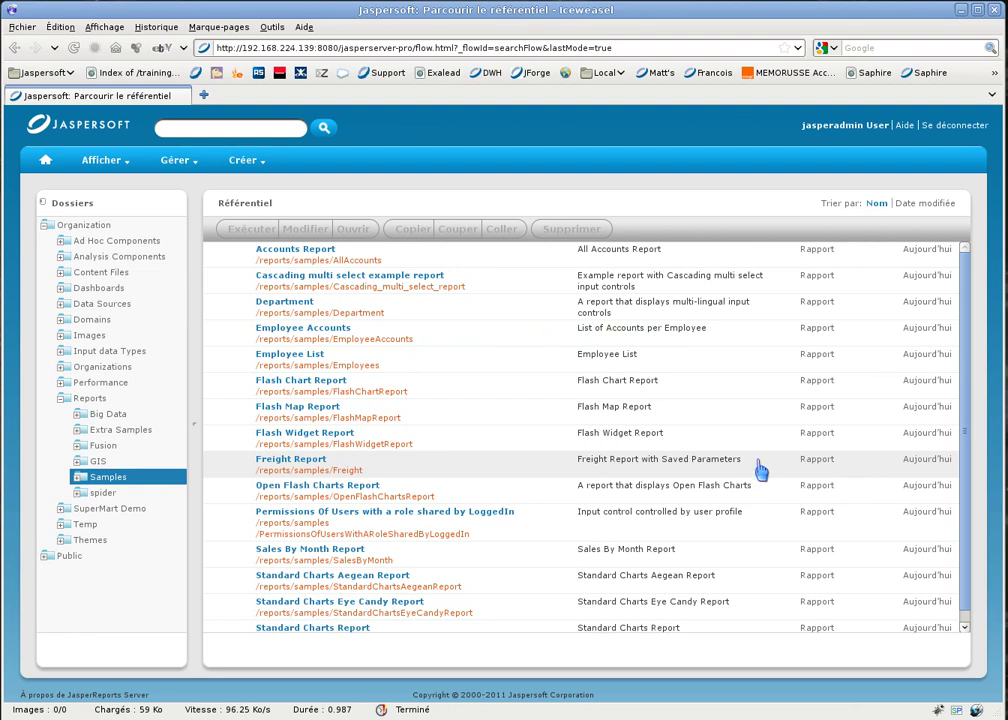
right_click(300, 340)
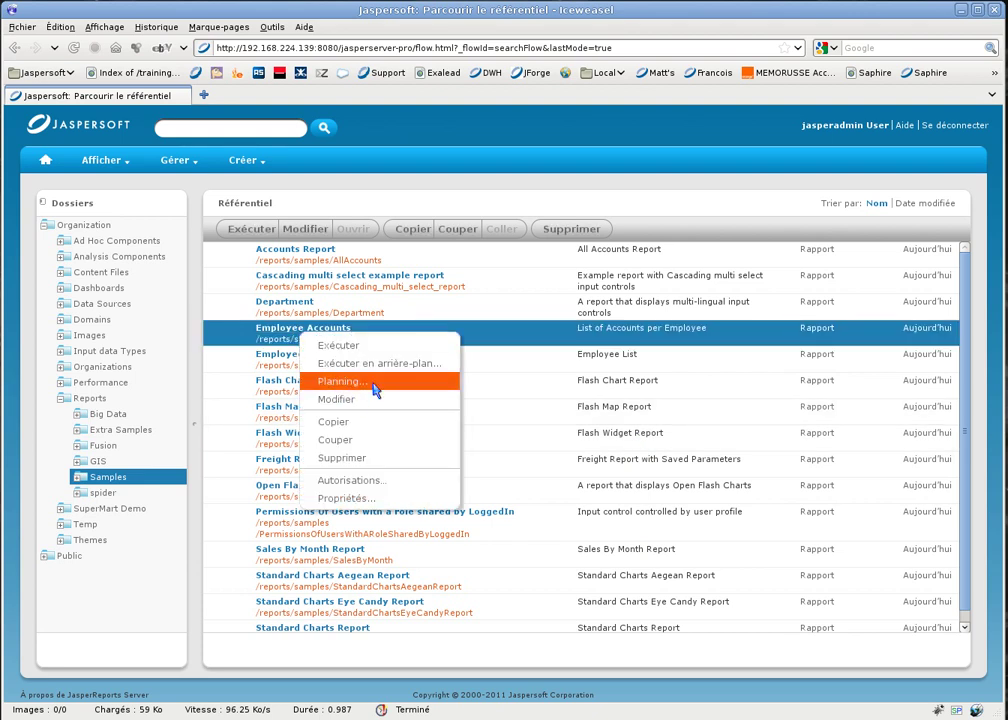
click(370, 385)
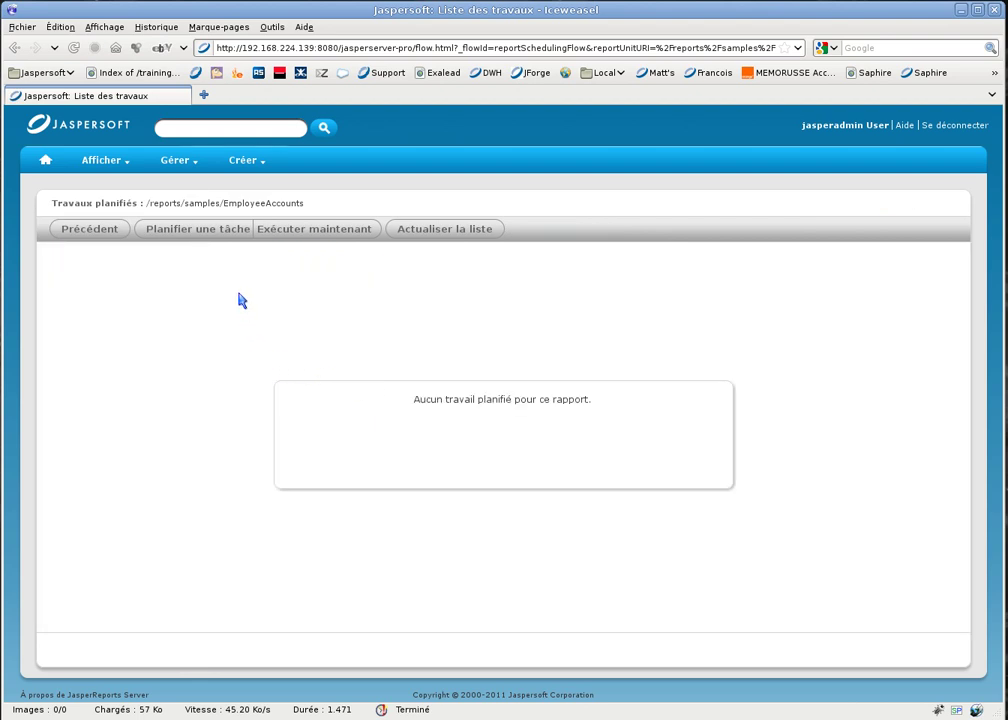
click(230, 230)
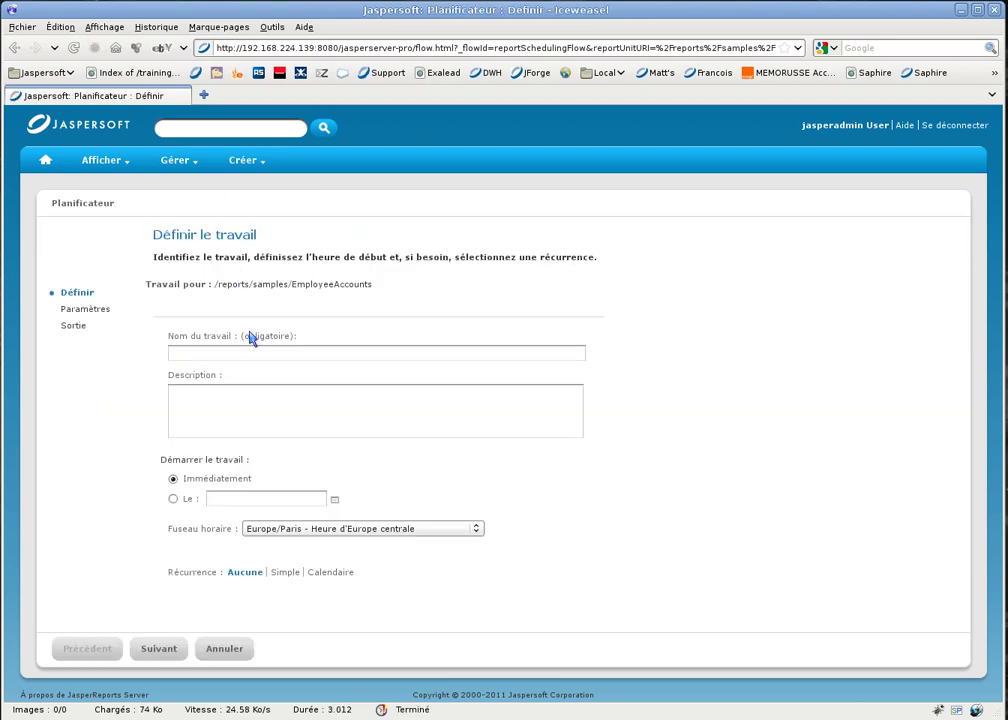
click(269, 354)
text(M)
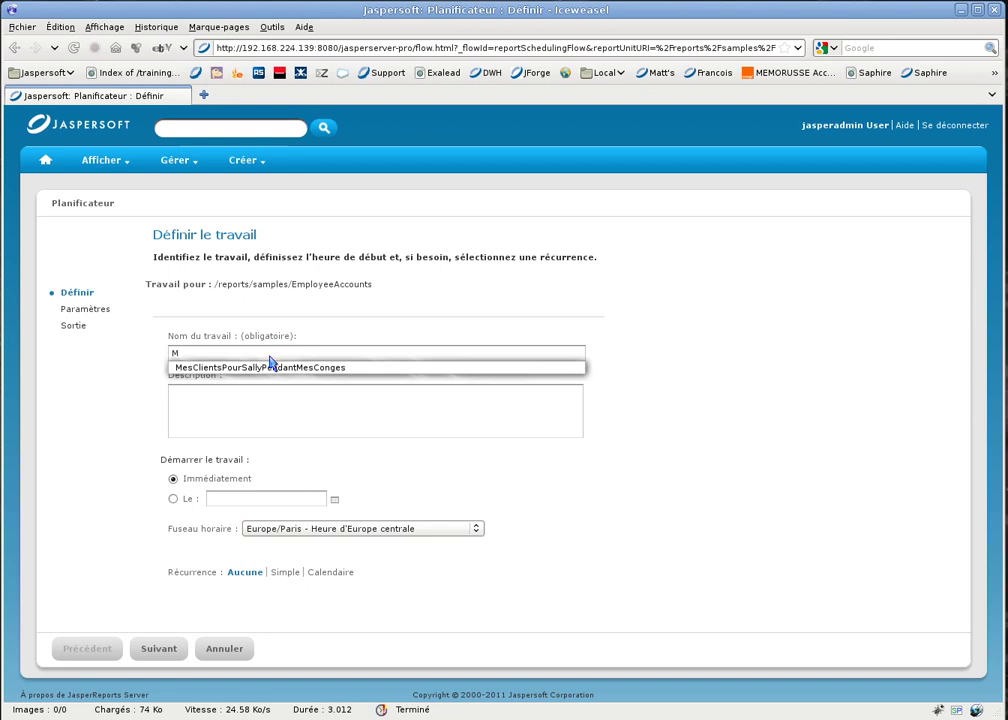
click(270, 369)
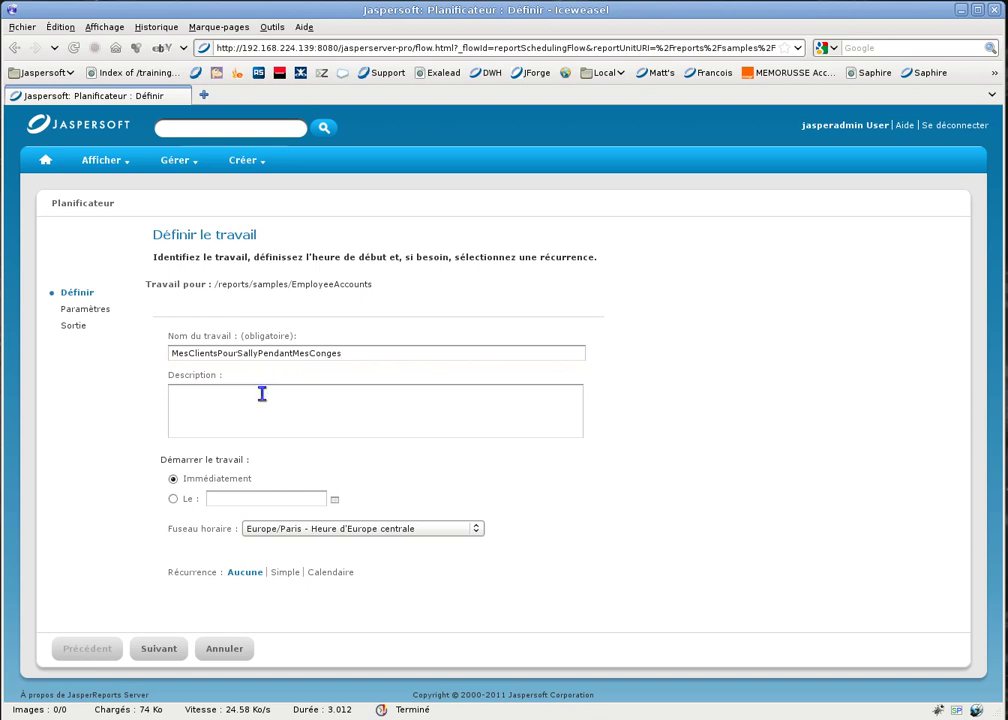
click(174, 499)
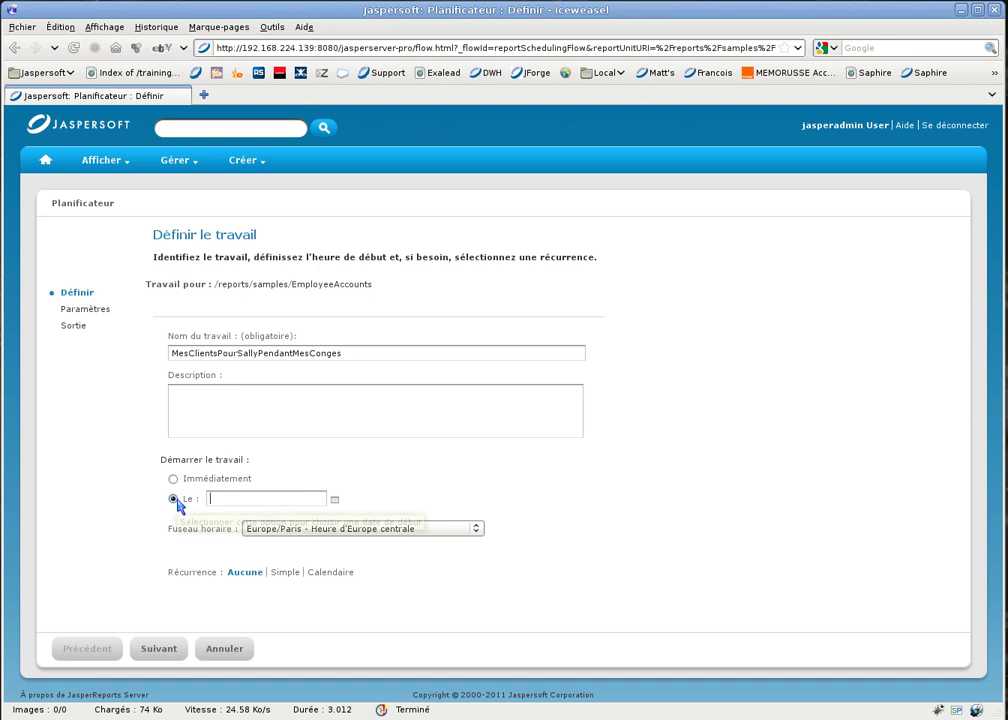
click(336, 501)
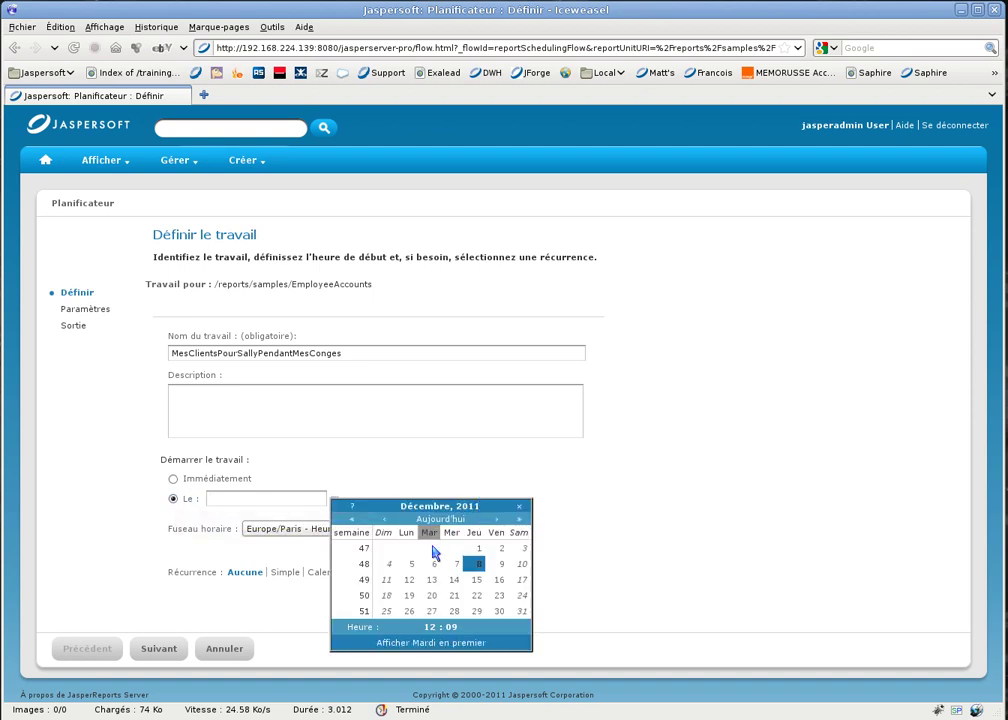
click(409, 580)
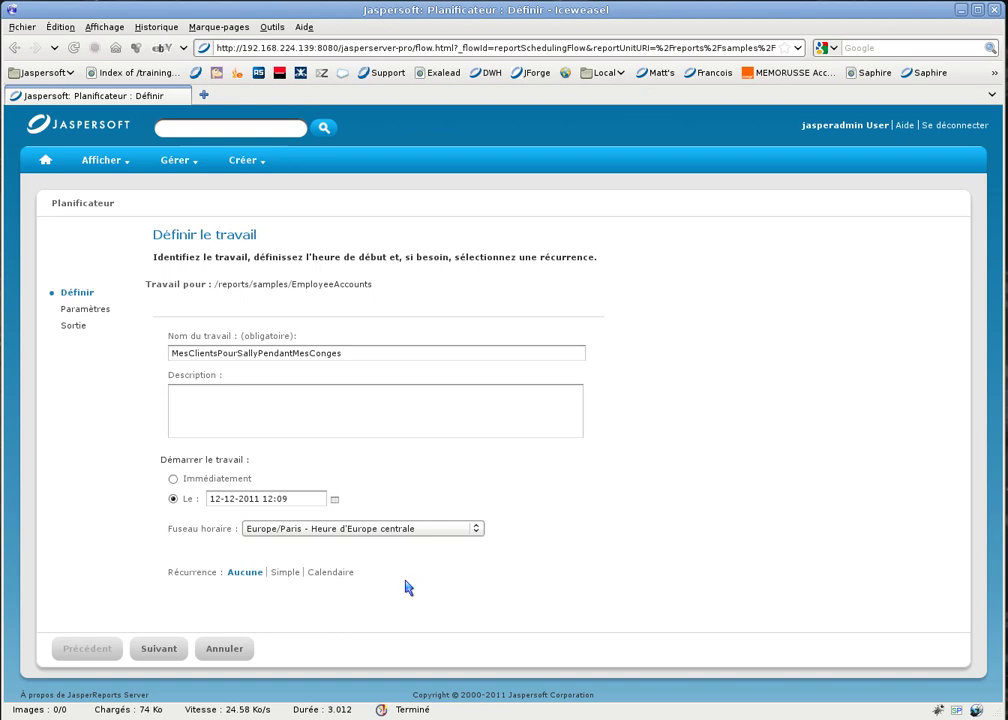
click(340, 572)
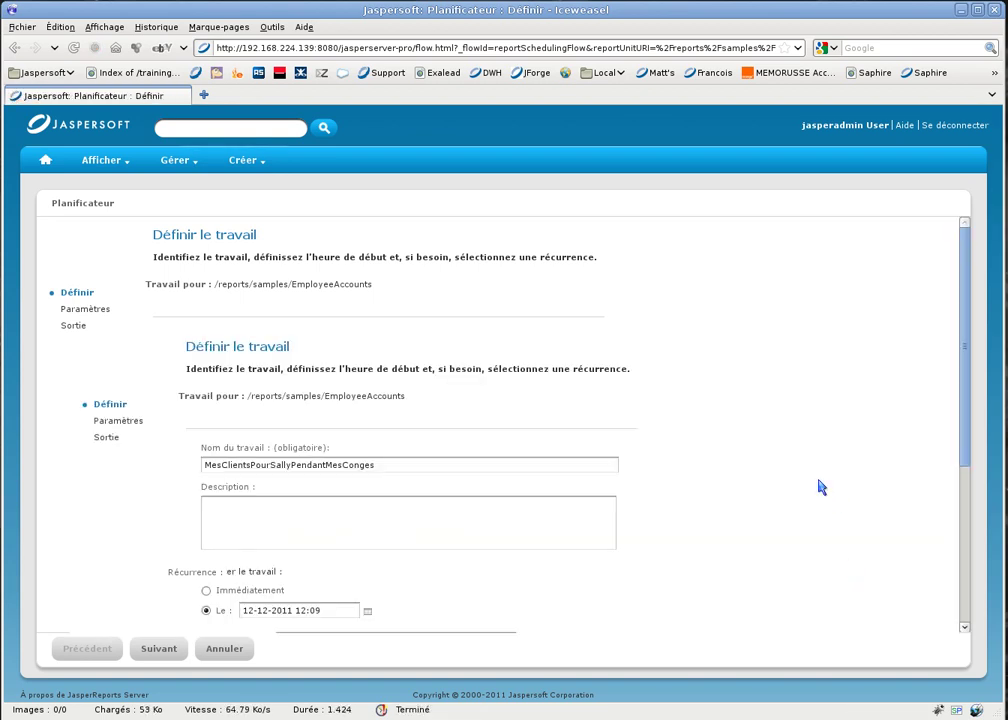
drag(971, 428, 969, 599)
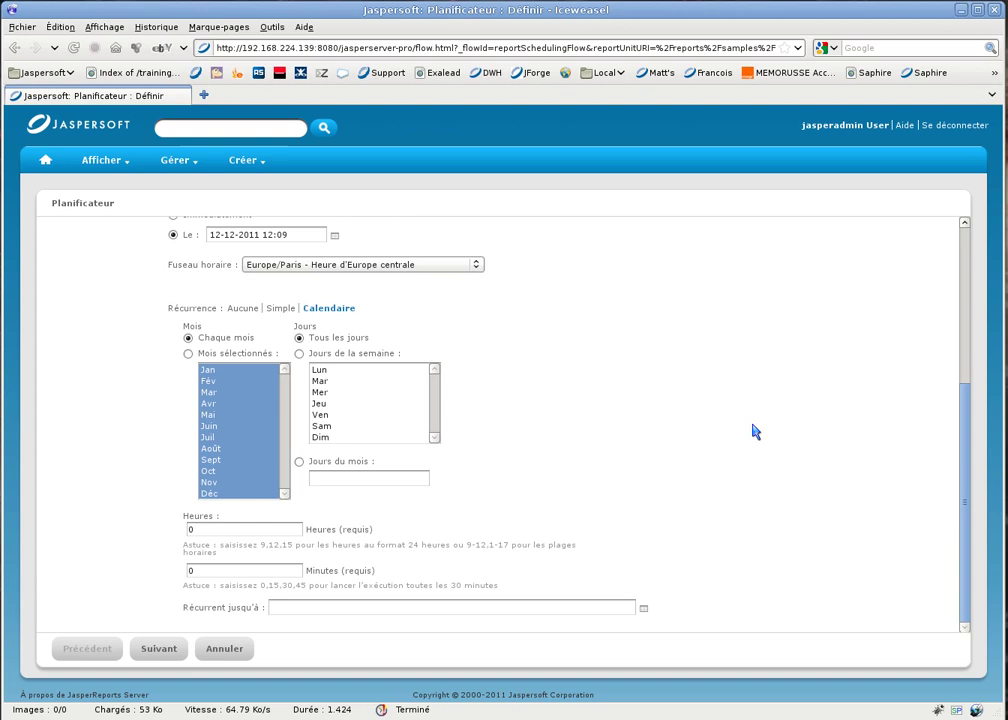
click(278, 310)
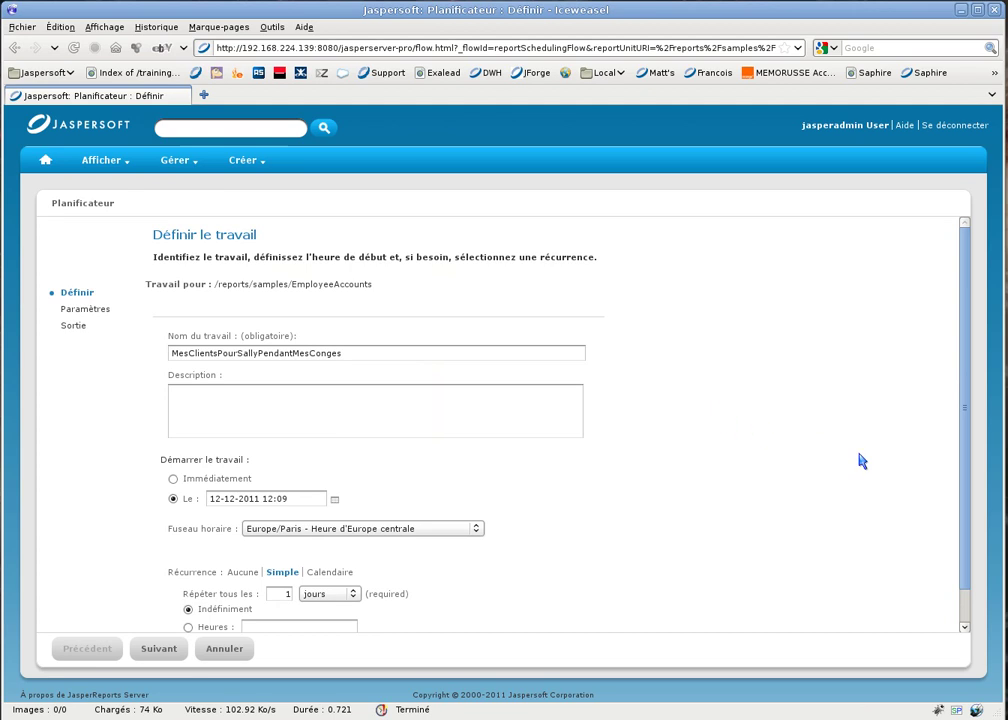
scroll(963, 477, down, 1)
drag(963, 477, 961, 486)
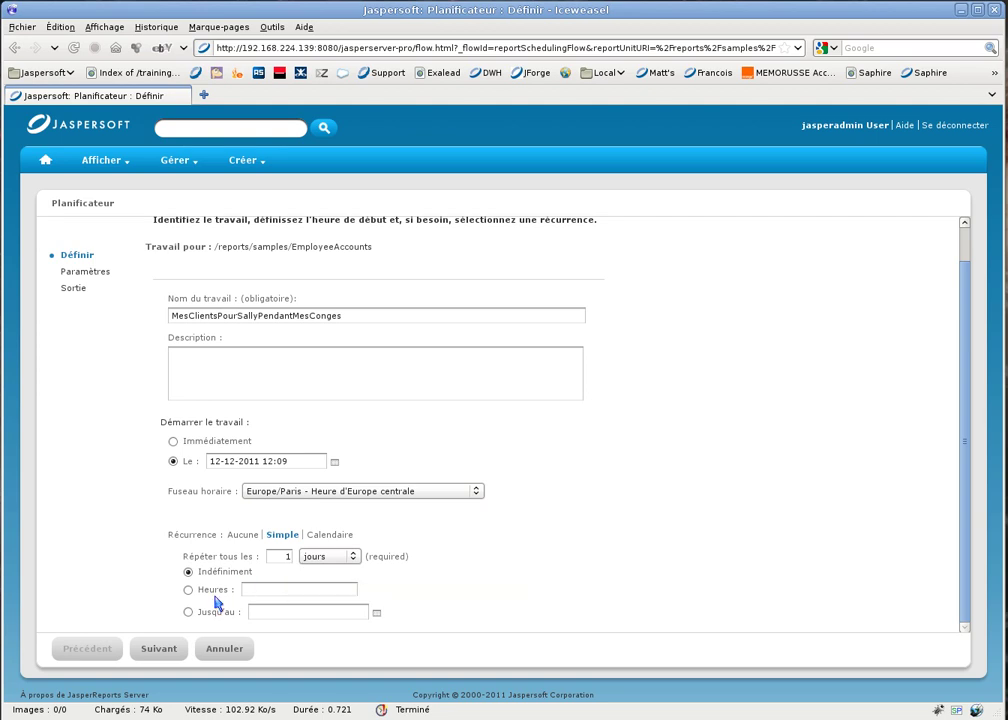
click(189, 612)
click(377, 615)
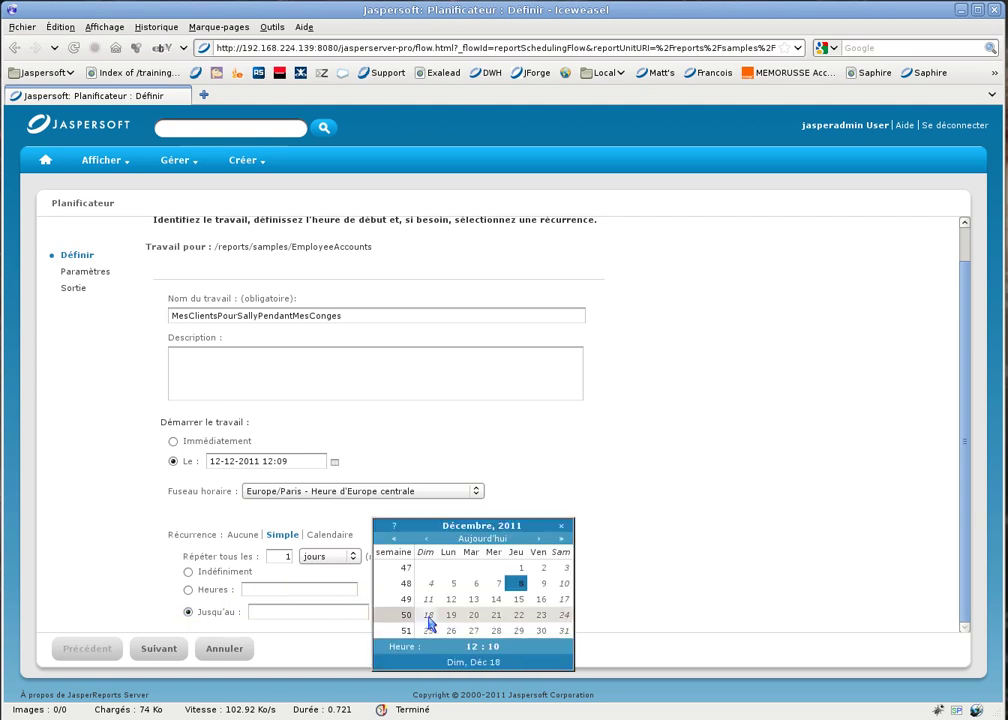
click(541, 600)
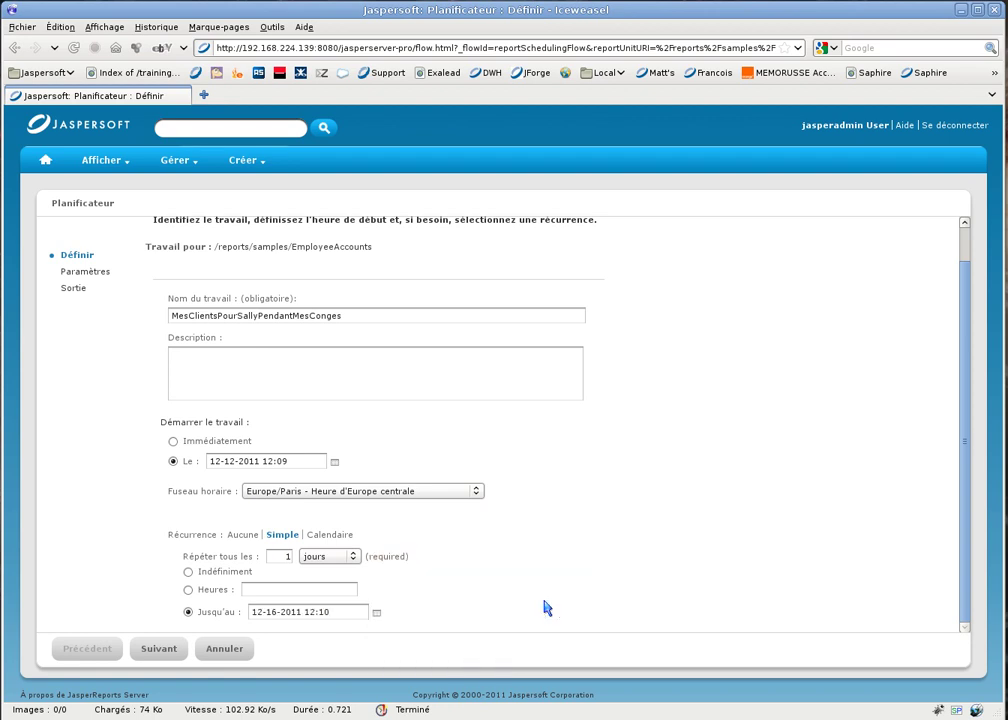
click(168, 650)
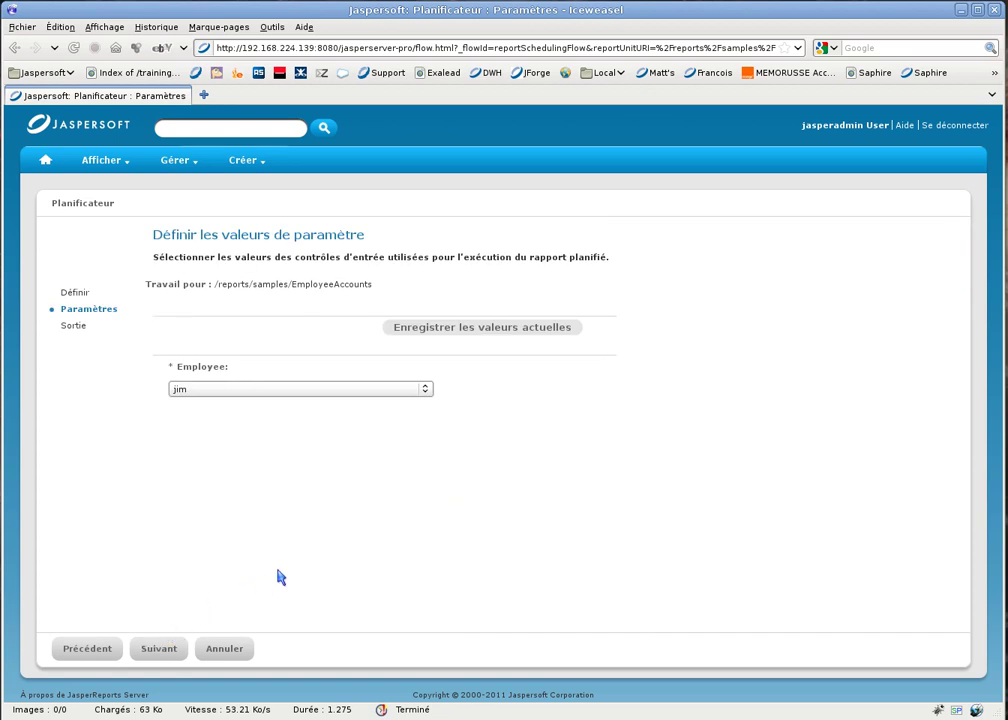
Set the job's Employee parameter to the fourth employee in the list and continue to the output settings
click(231, 398)
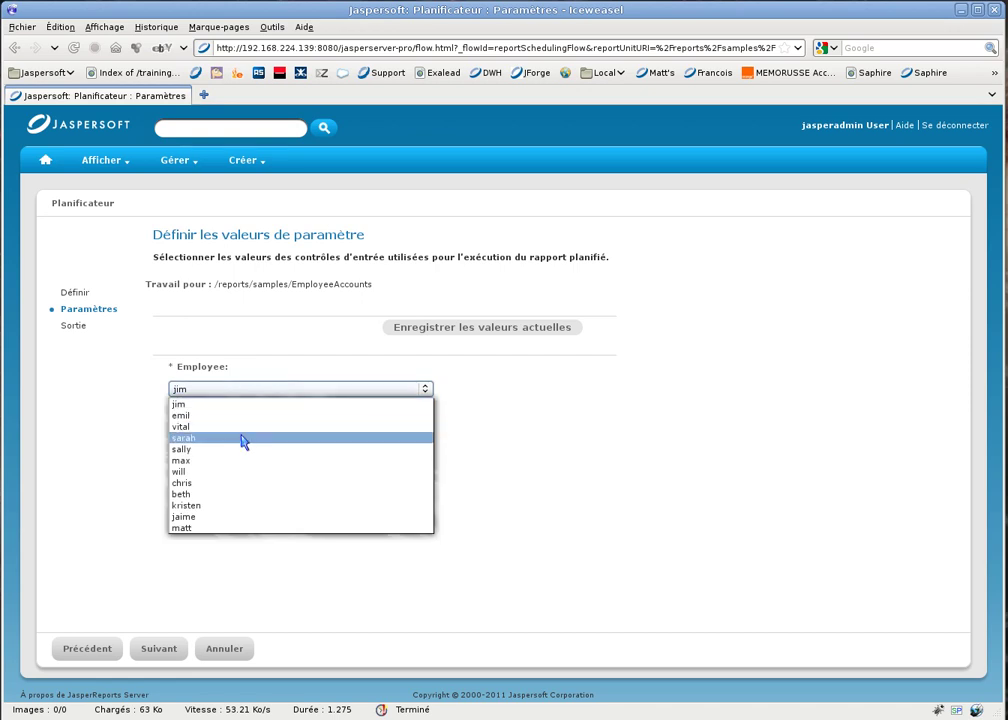
click(241, 439)
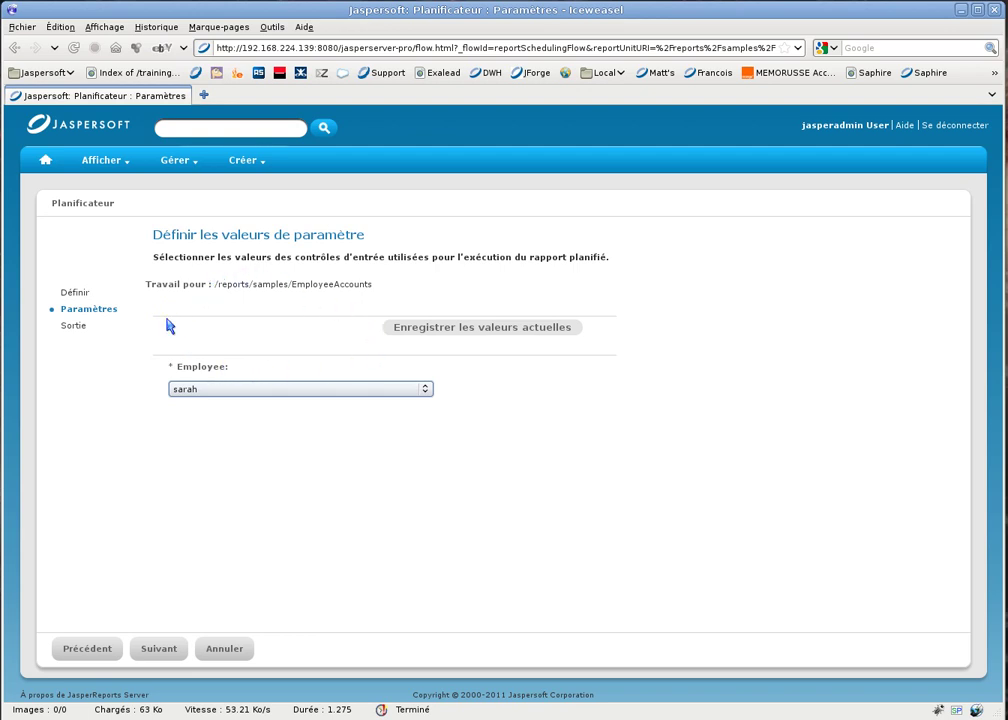
click(158, 650)
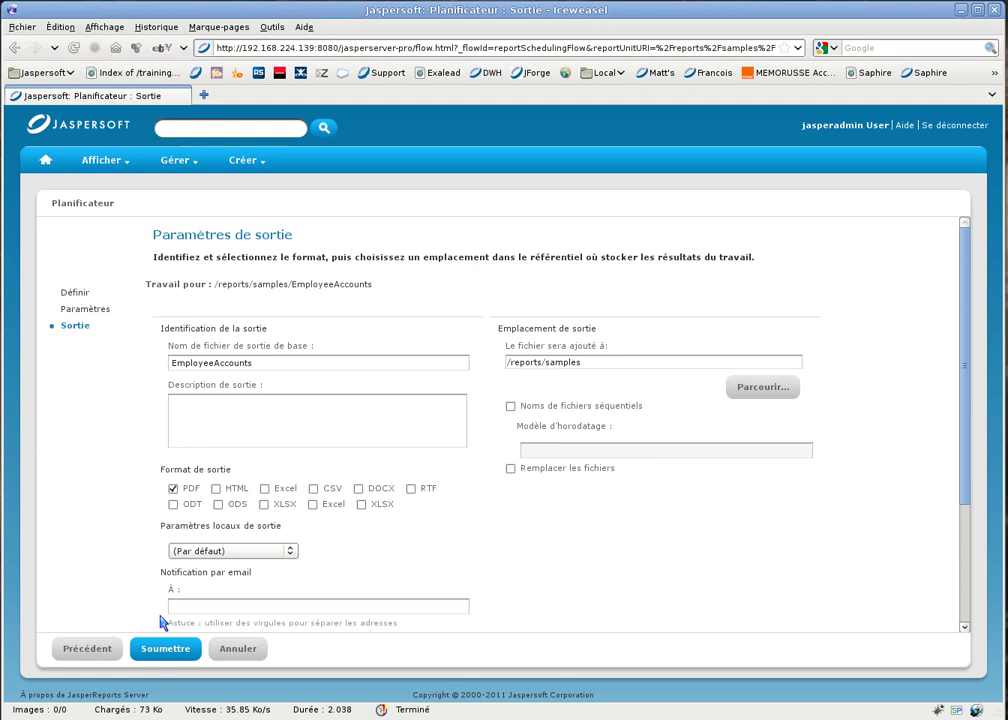
Add HTML and Excel to the job's output formats and enable sequential file names
click(277, 361)
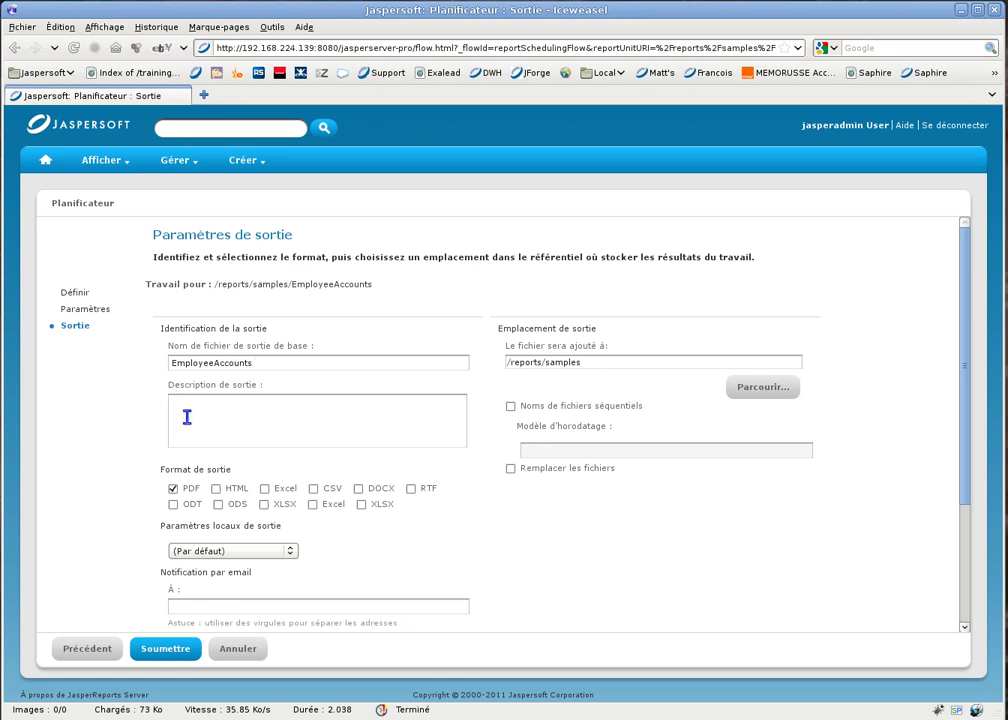
click(217, 489)
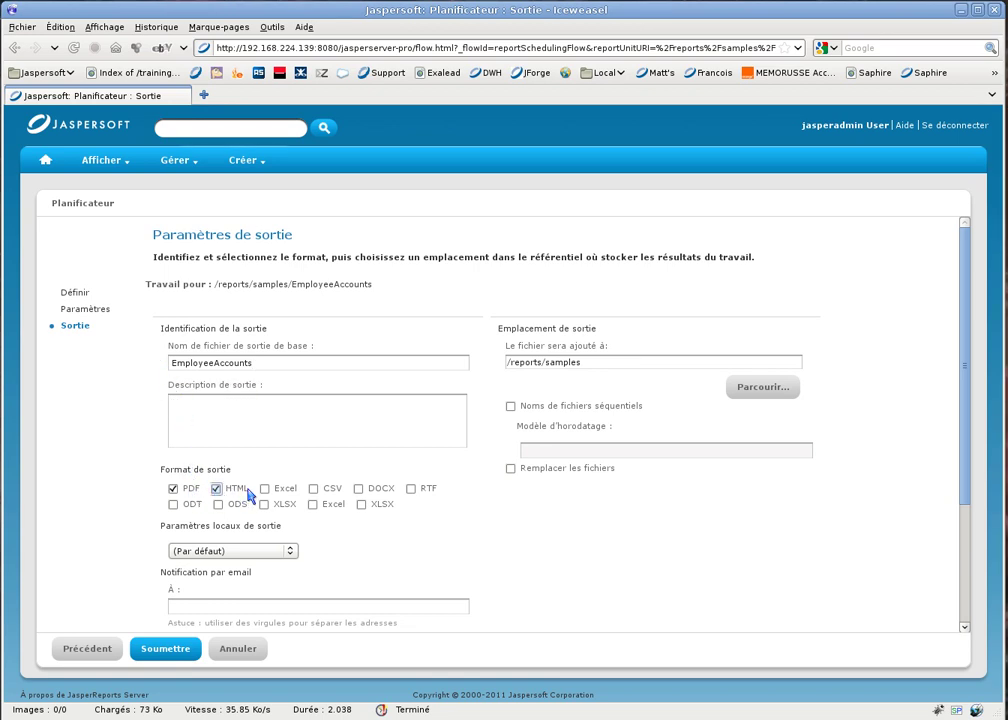
click(265, 489)
drag(580, 361, 508, 365)
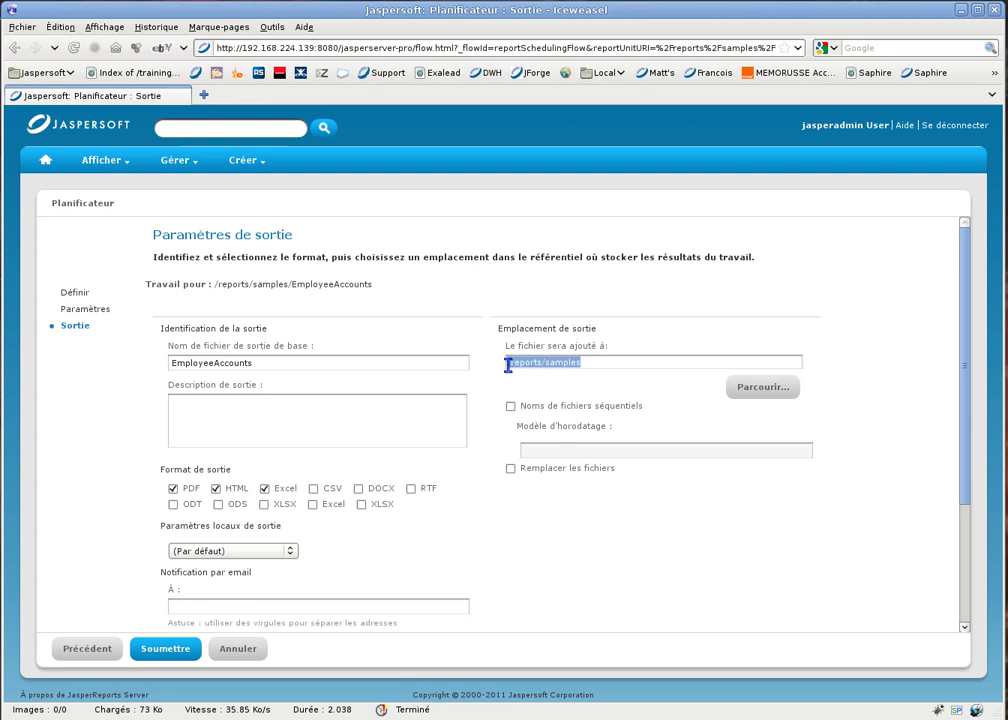
click(541, 411)
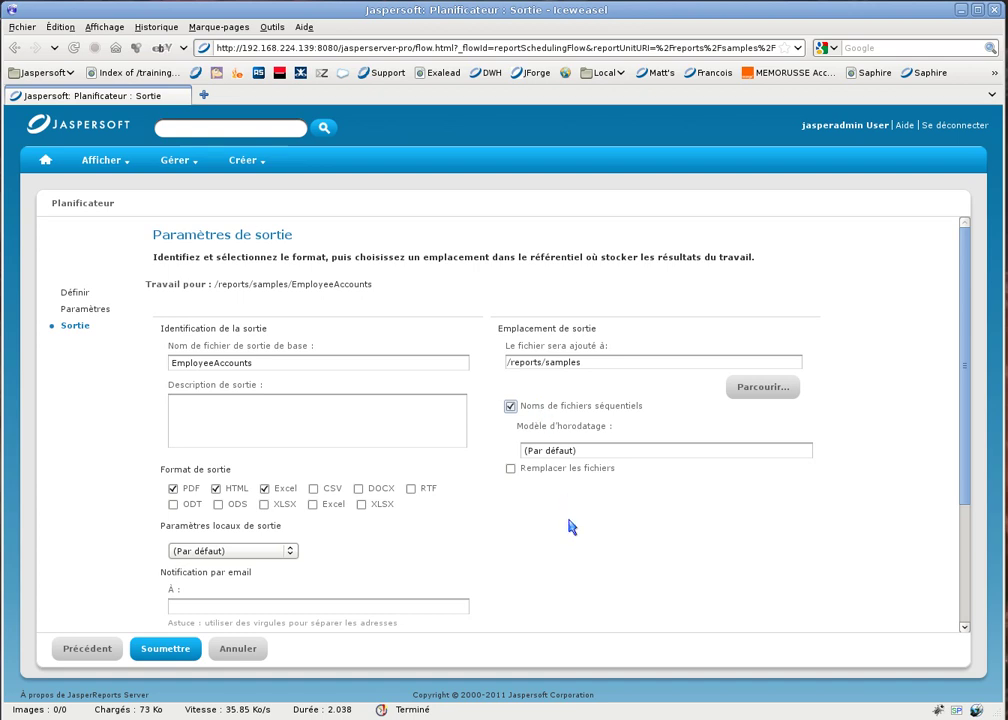
Fill in the notification's recipient e-mail address and use the previously entered subject about the employee's clients
scroll(554, 529, down, 3)
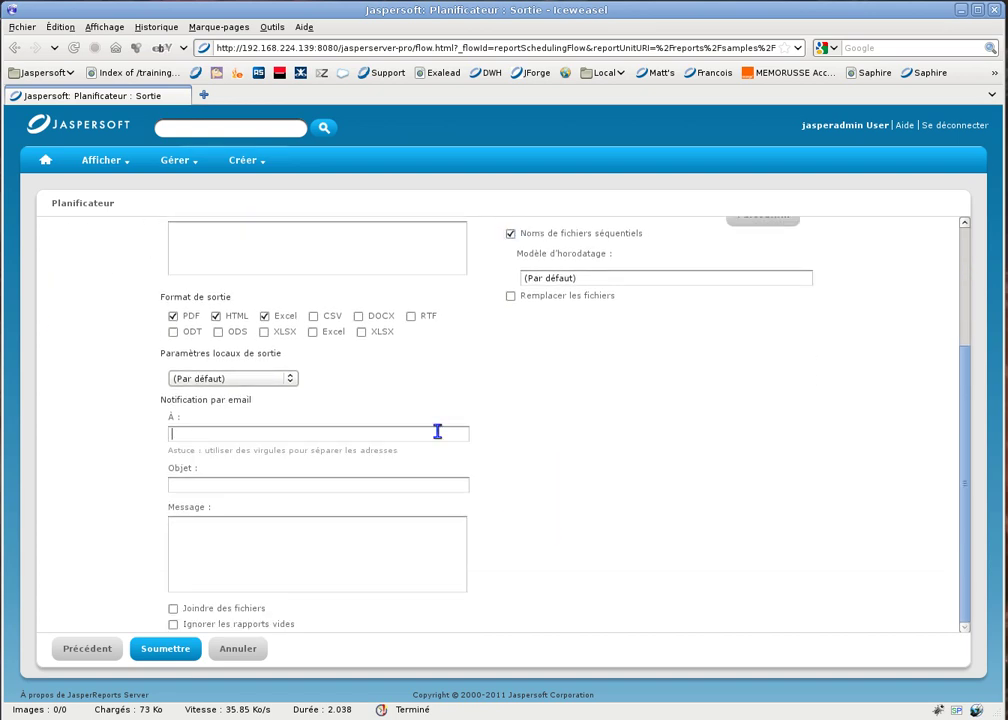
click(437, 431)
click(443, 450)
click(367, 482)
click(367, 485)
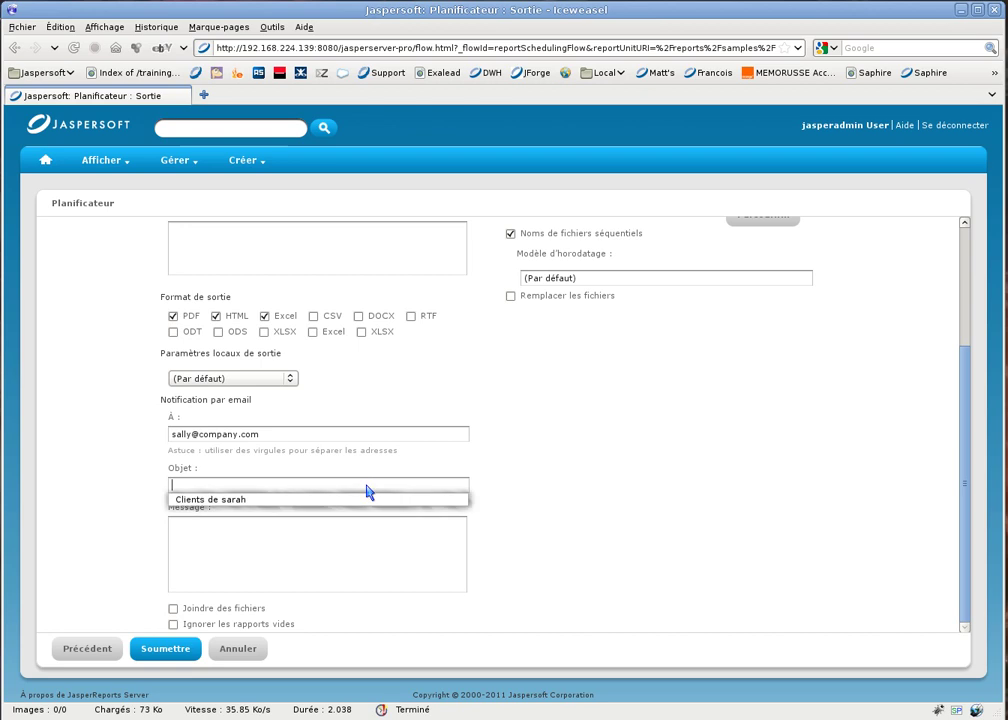
click(371, 502)
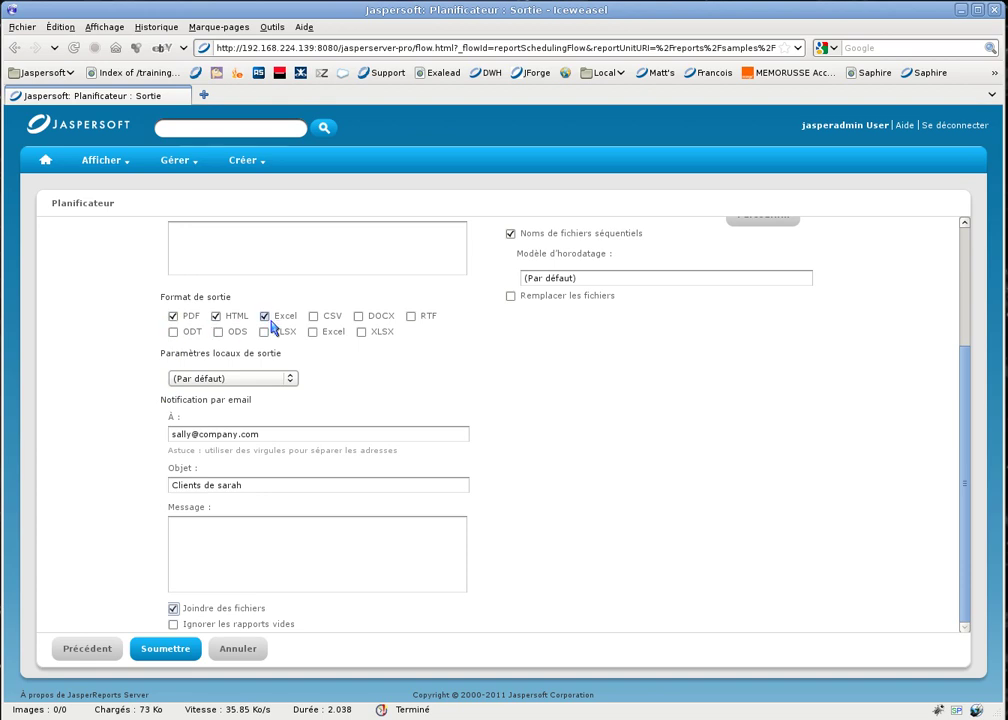
Submit the scheduled job with files attached to its notification and return to the repository
click(183, 652)
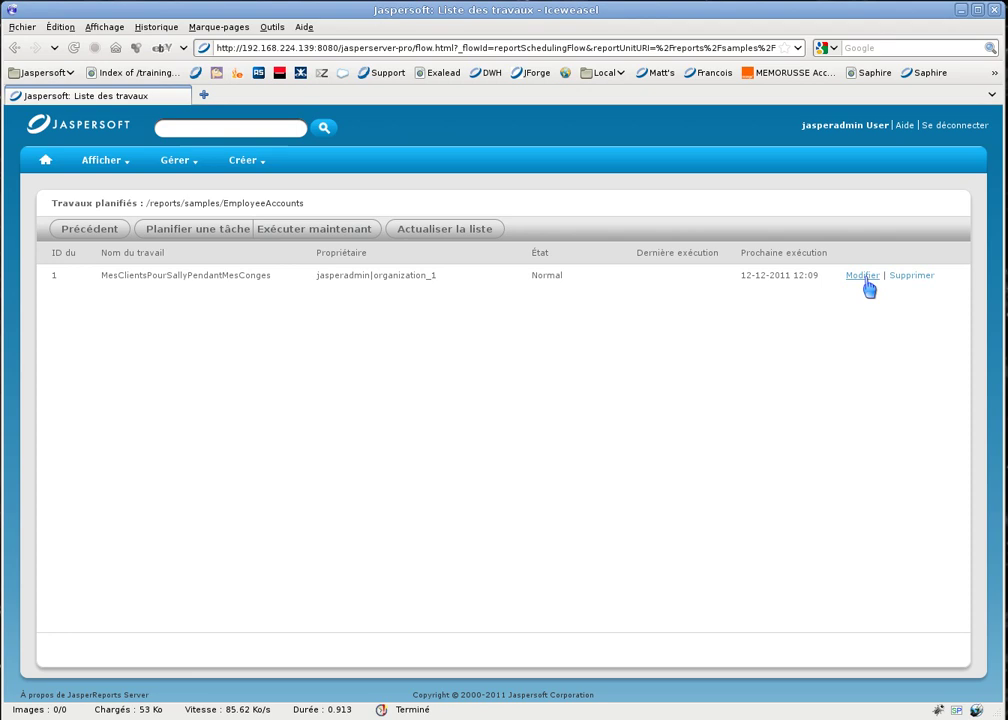
click(107, 236)
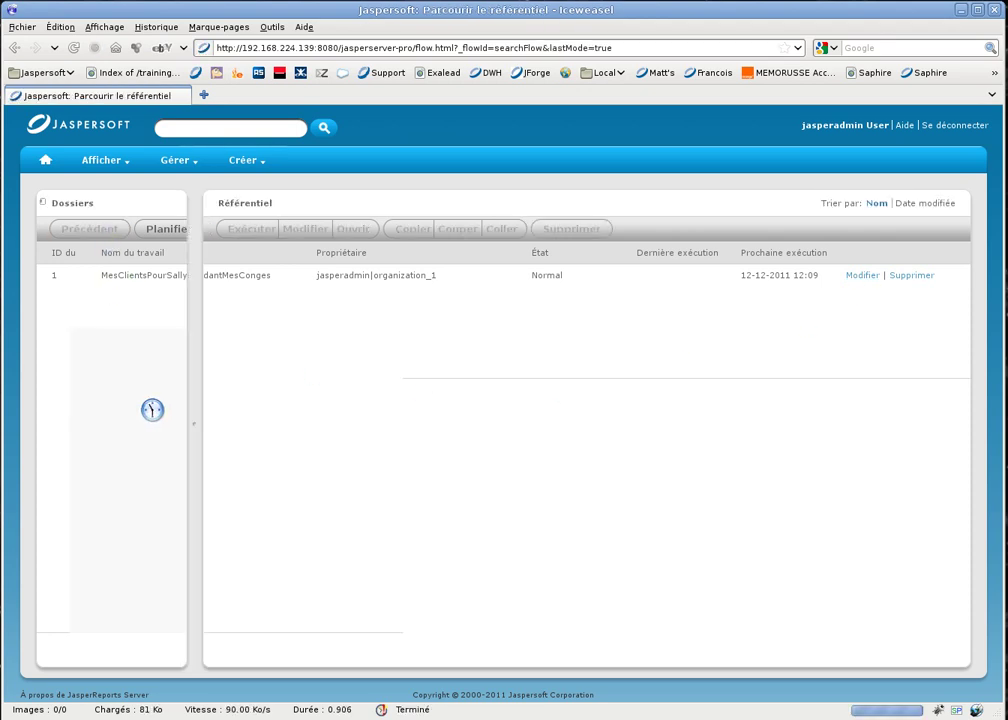